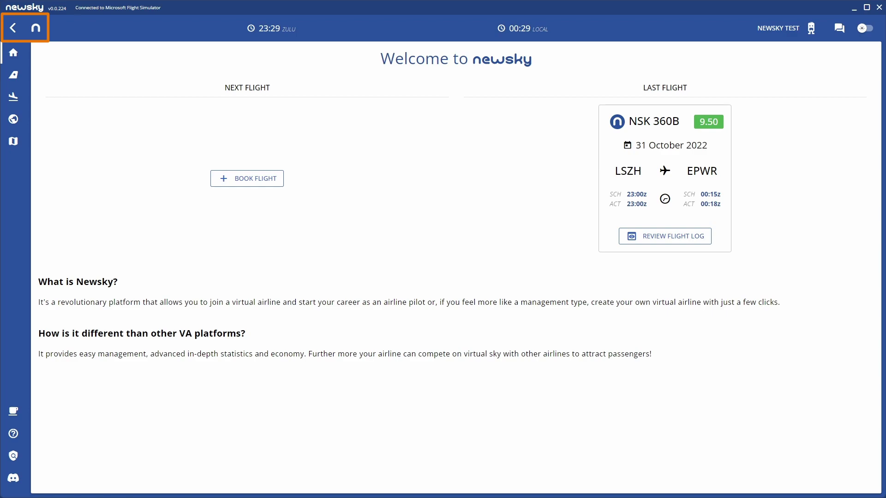
Expand and collapse the sidebar, then switch to the dark theme and back to light.
{"action": "left_click", "coordinate": [35, 29]}
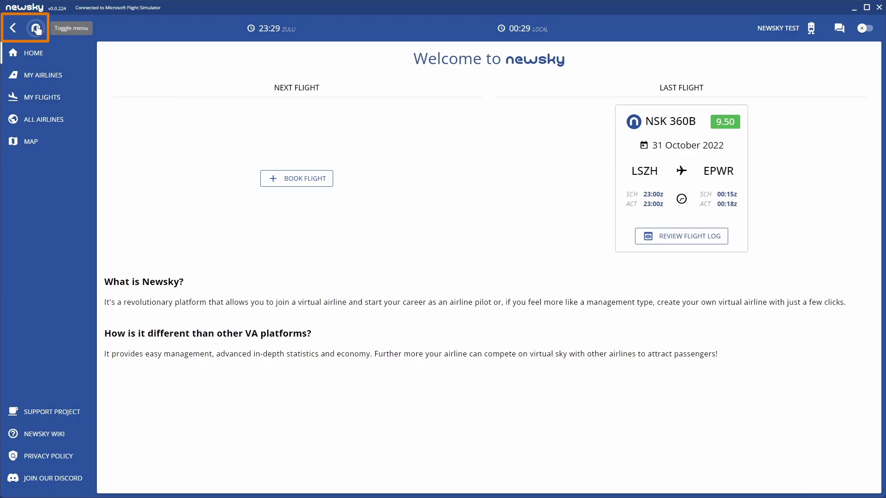
{"action": "left_click", "coordinate": [35, 28]}
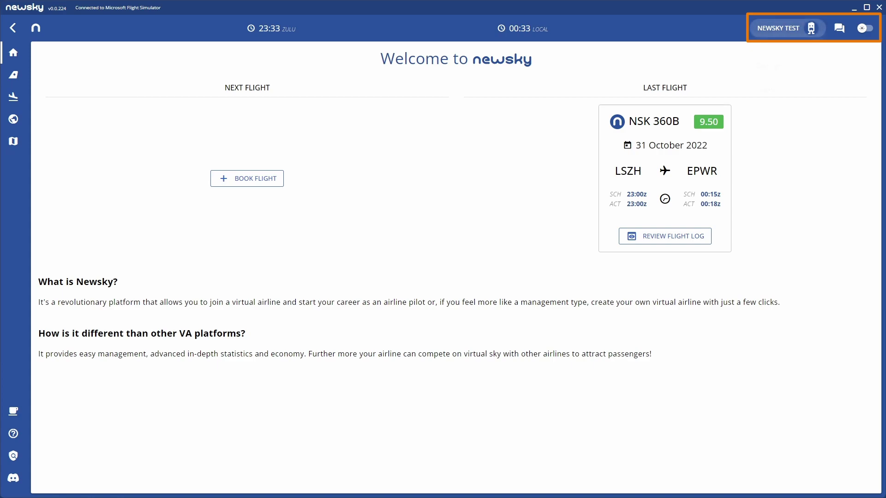
{"action": "left_click", "coordinate": [779, 28]}
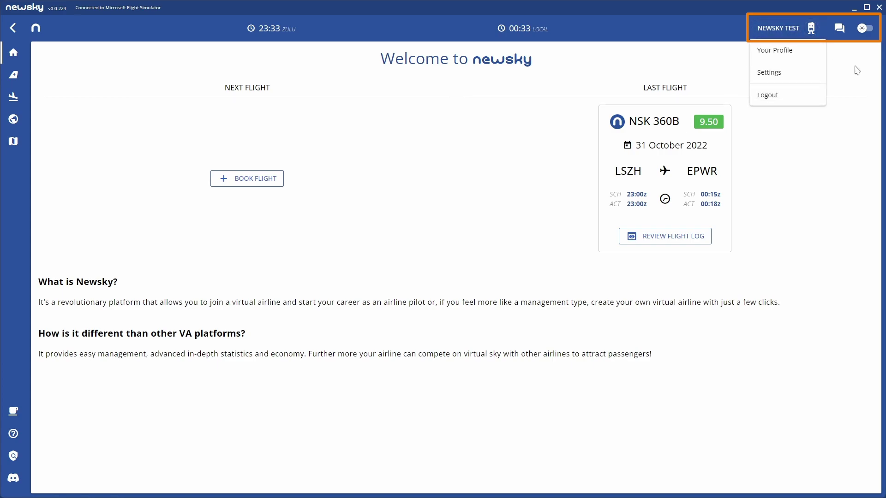
{"action": "left_click", "coordinate": [865, 29]}
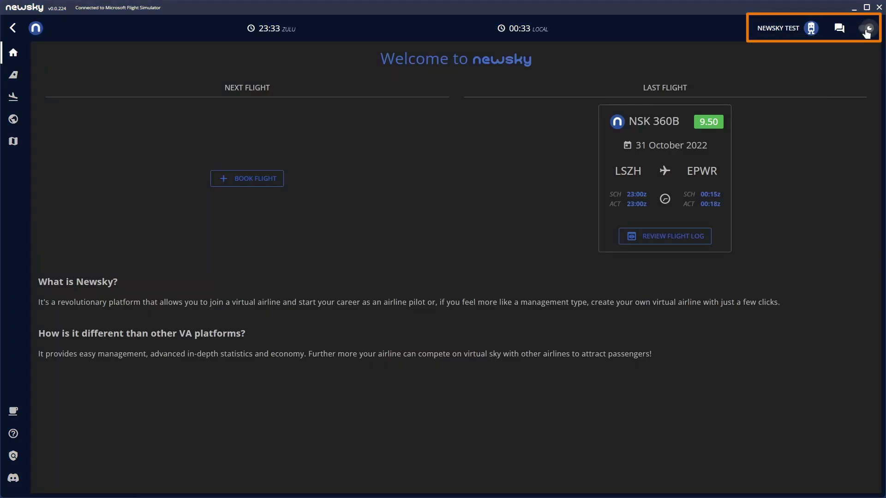
{"action": "left_click", "coordinate": [866, 28]}
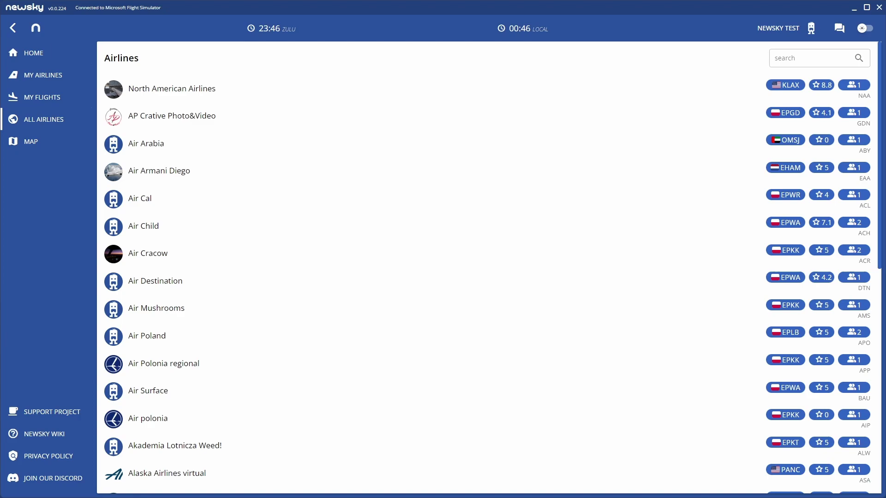
Search 'Kro' and apply to join Kroks Airline, accepting its pilot requirements.
{"action": "left_click", "coordinate": [806, 58]}
{"action": "type", "text": "Kro"}
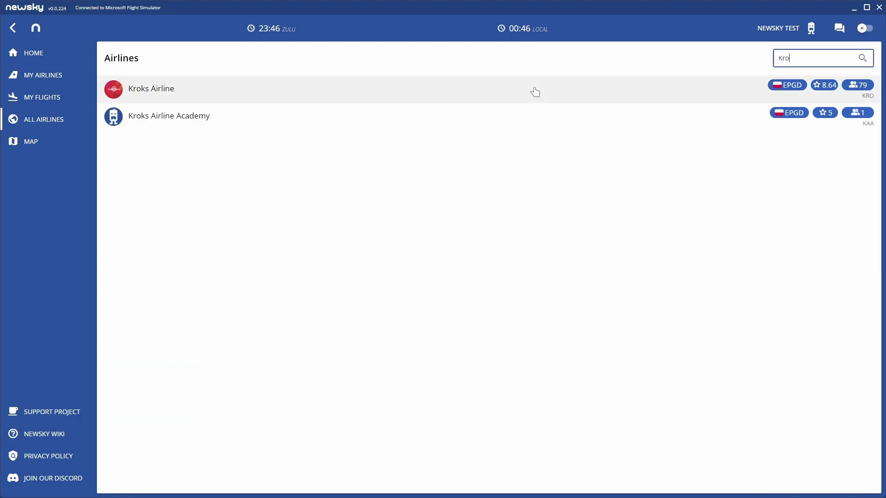
{"action": "left_click", "coordinate": [535, 89]}
{"action": "left_click", "coordinate": [866, 150]}
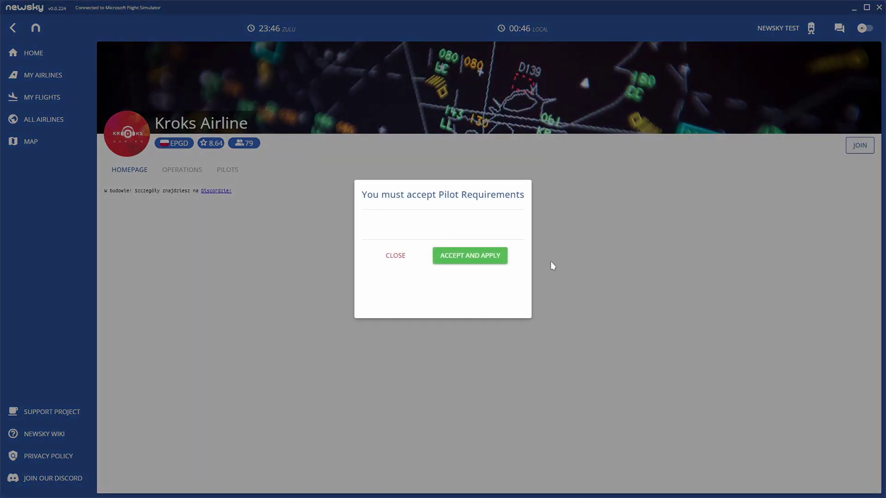
{"action": "left_click", "coordinate": [460, 256]}
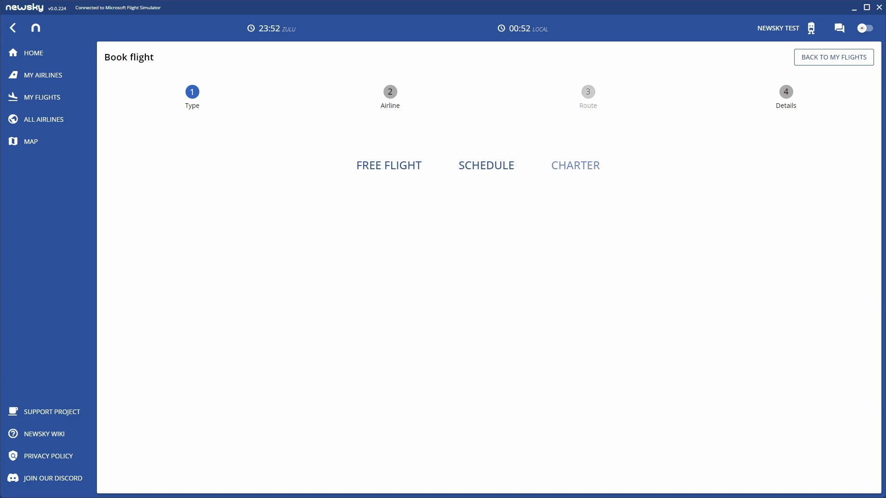
Book a free flight with Newsky Academy and randomize the flight number to NSK 043Y.
{"action": "left_click", "coordinate": [387, 173]}
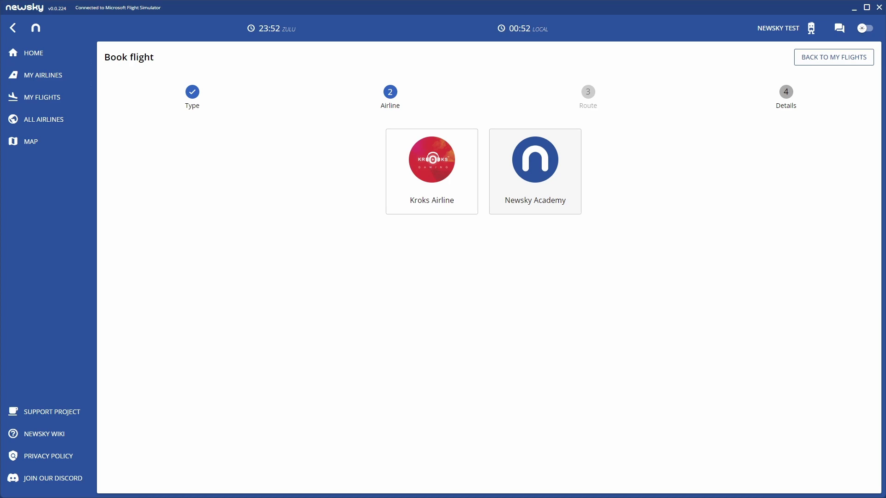
{"action": "left_click", "coordinate": [535, 171]}
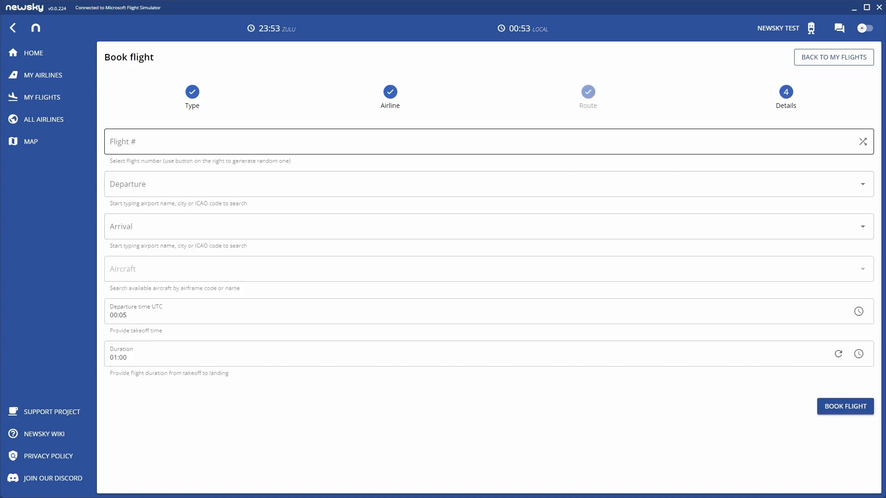
{"action": "left_click", "coordinate": [175, 145]}
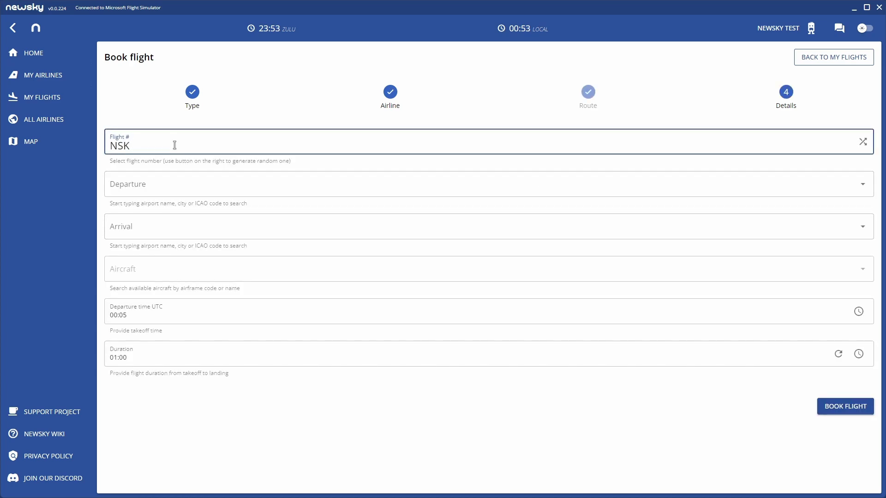
{"action": "type", "text": "1234"}
{"action": "left_click", "coordinate": [864, 143]}
{"action": "left_click", "coordinate": [863, 143]}
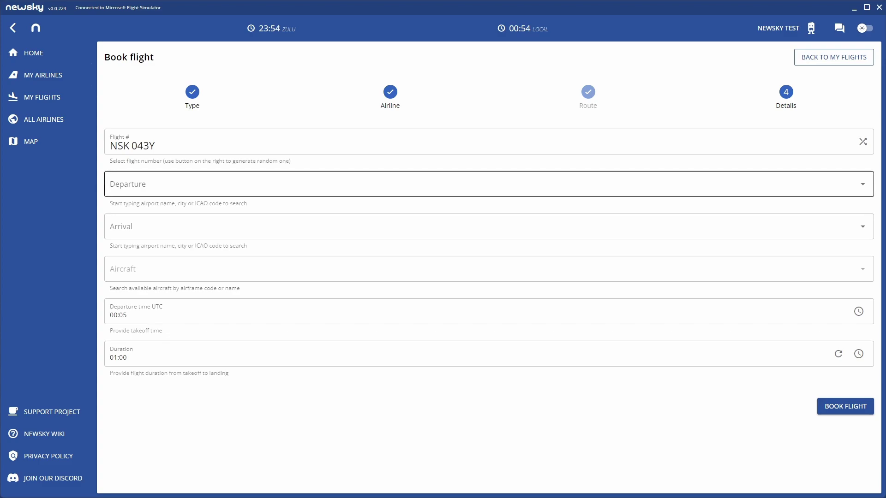
Enter EPGD Gdańsk as departure, EDDM Munich Airport as arrival, and aircraft A20N - Bobby.
{"action": "left_click", "coordinate": [150, 185]}
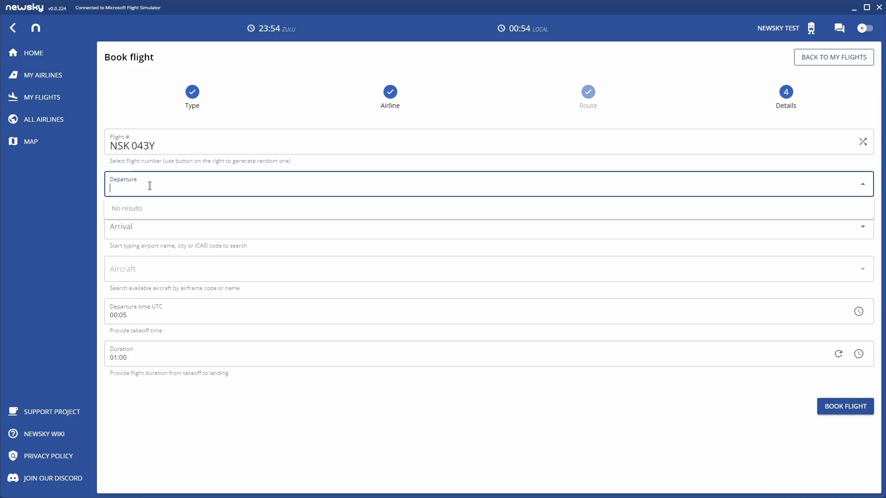
{"action": "type", "text": "epgd"}
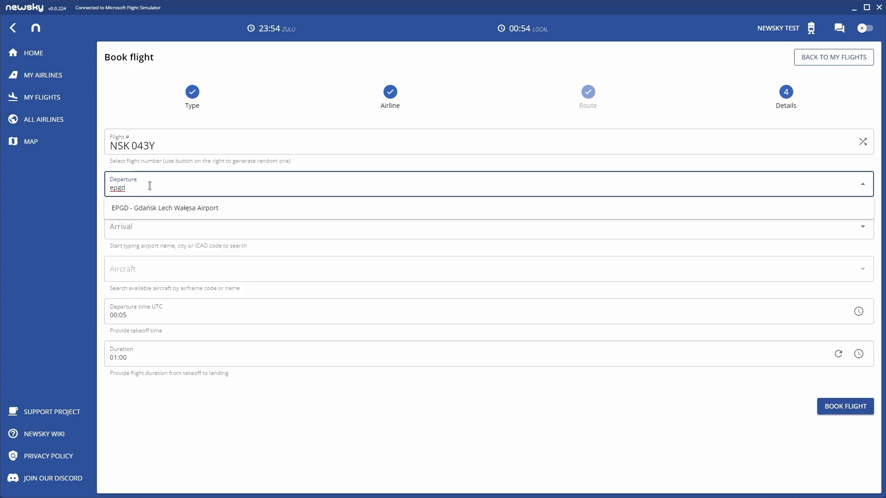
{"action": "left_click", "coordinate": [155, 206]}
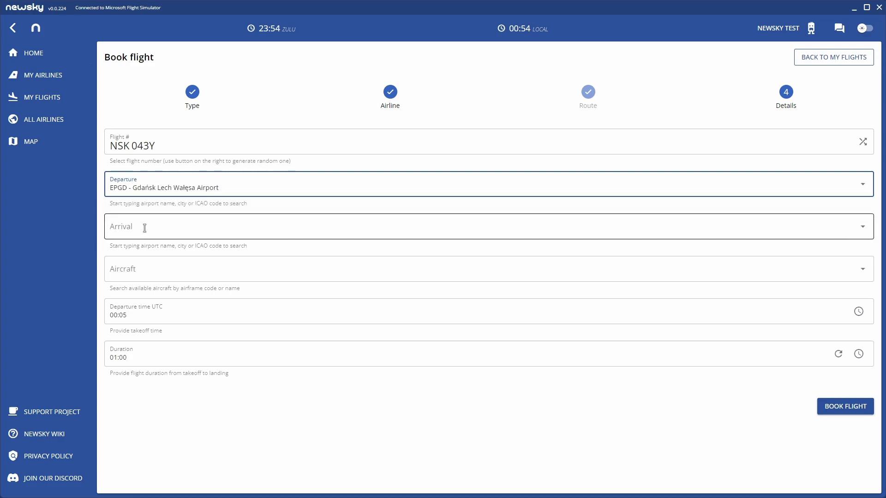
{"action": "left_click", "coordinate": [144, 228]}
{"action": "type", "text": "Munich"}
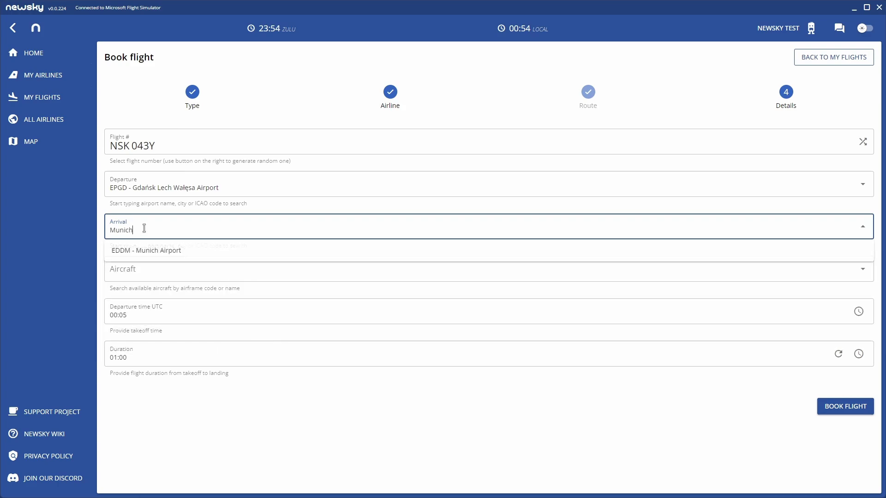
{"action": "left_click", "coordinate": [147, 250]}
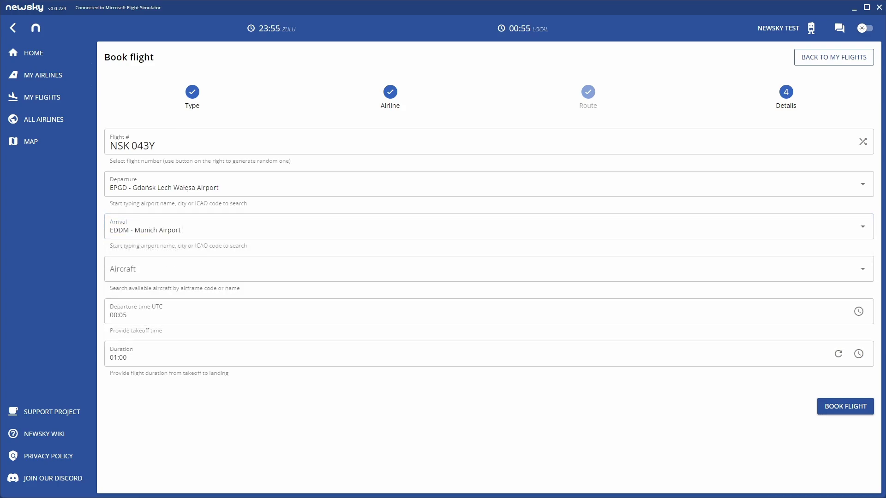
{"action": "left_click", "coordinate": [197, 271]}
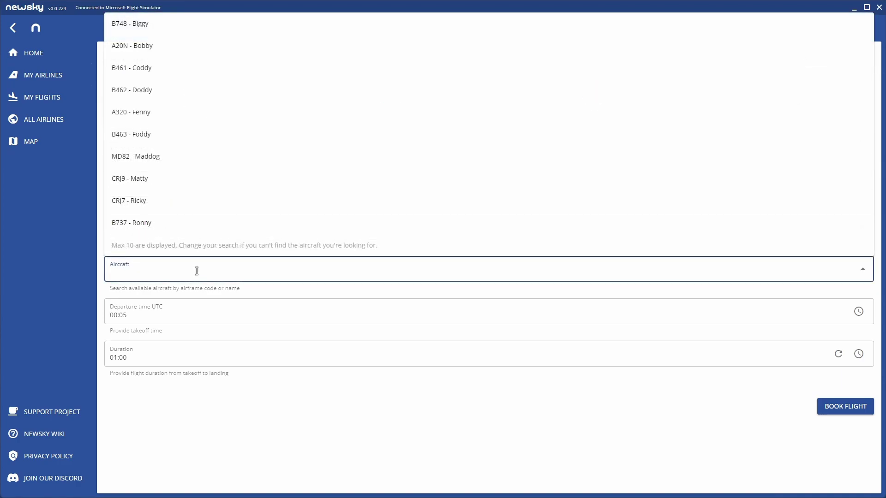
{"action": "type", "text": "a20n"}
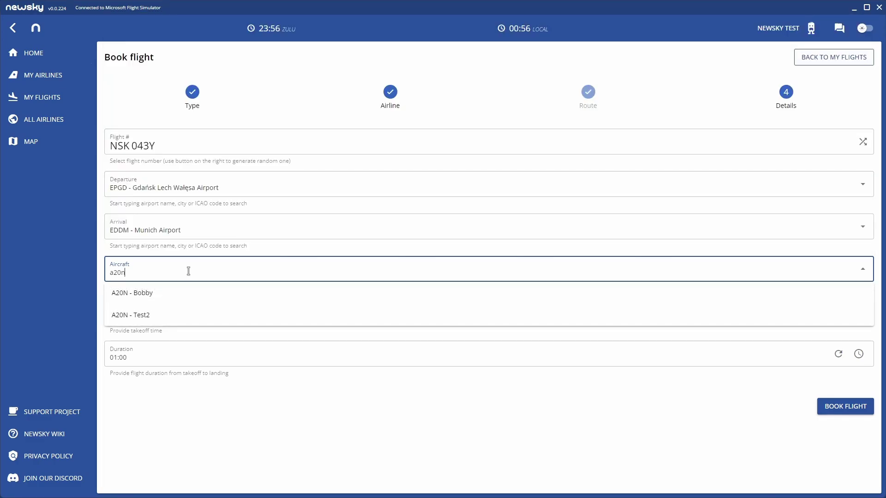
{"action": "left_click", "coordinate": [152, 296]}
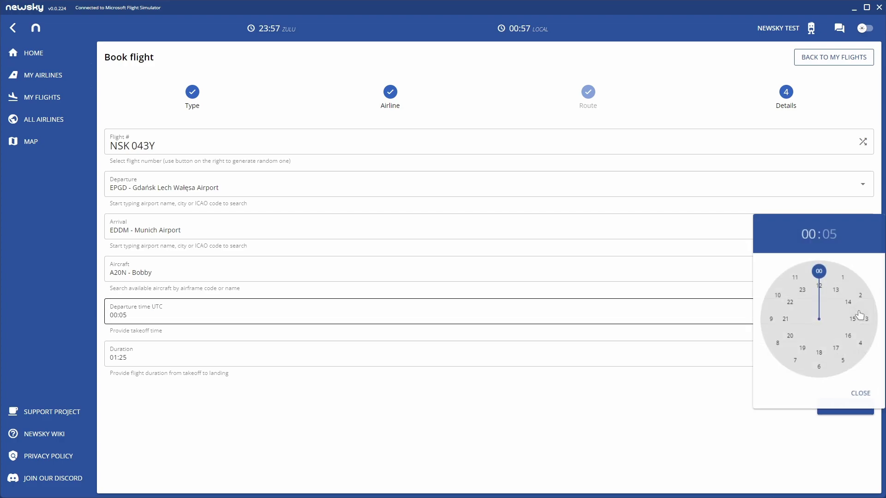
Set the departure time to 01:00 UTC.
{"action": "left_click", "coordinate": [843, 281]}
{"action": "left_click", "coordinate": [820, 273]}
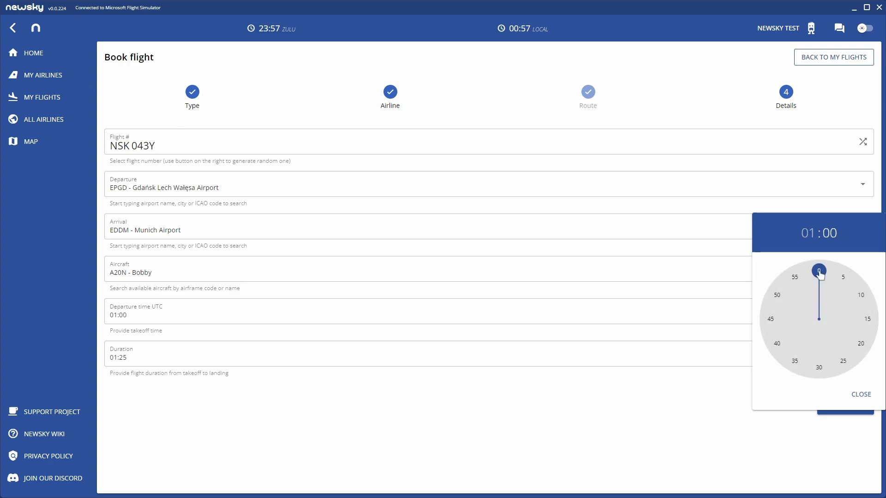
{"action": "left_click", "coordinate": [861, 395]}
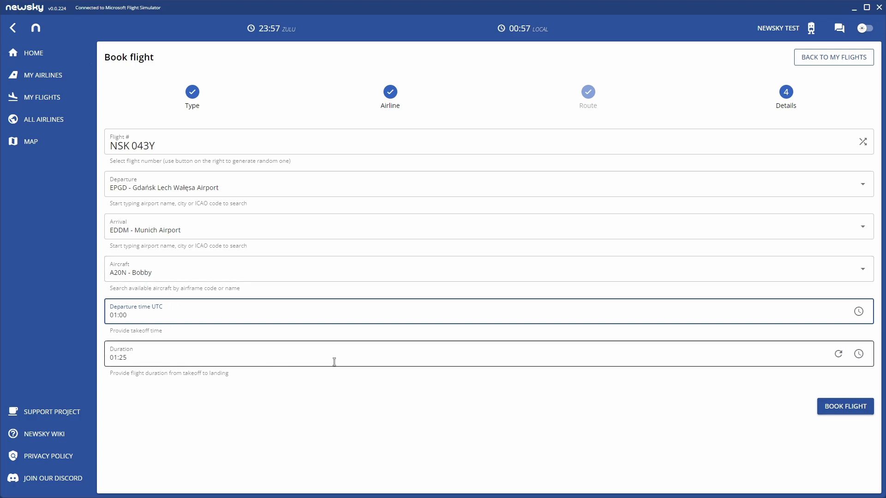
Set the duration to 01:40, then recalculate it automatically back to 01:25.
{"action": "left_click", "coordinate": [859, 356]}
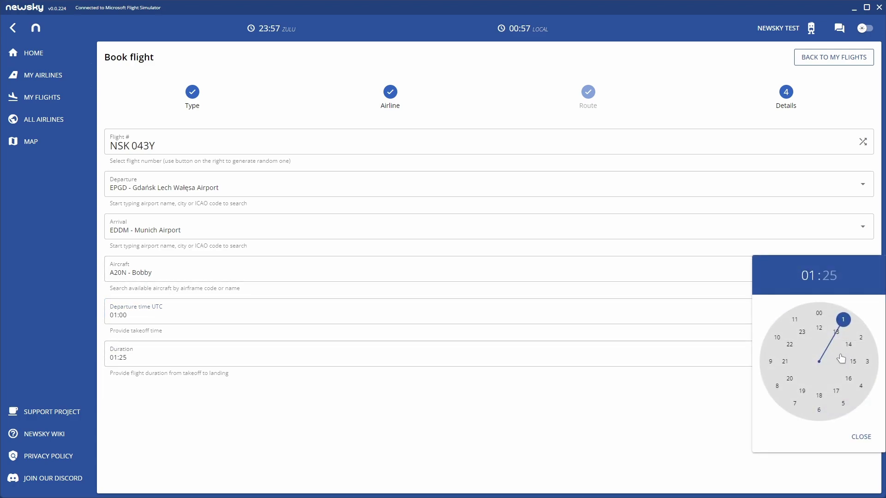
{"action": "left_click", "coordinate": [847, 324]}
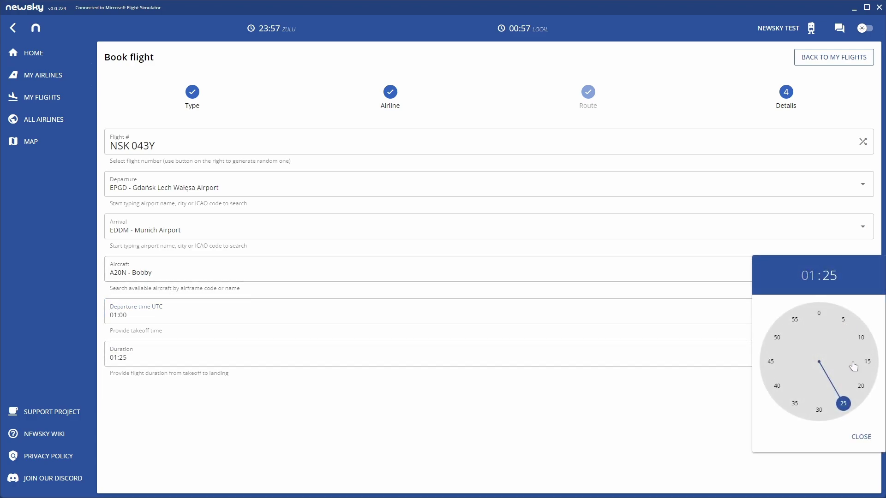
{"action": "left_click", "coordinate": [777, 386]}
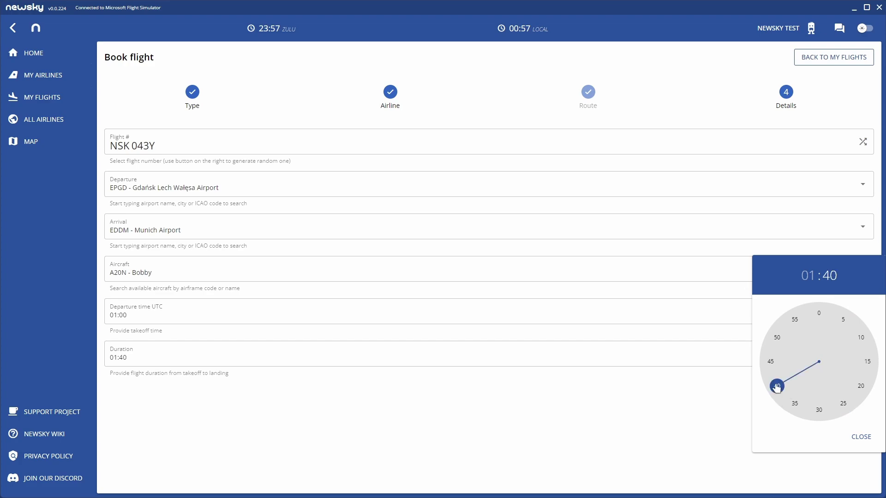
{"action": "left_click", "coordinate": [861, 438]}
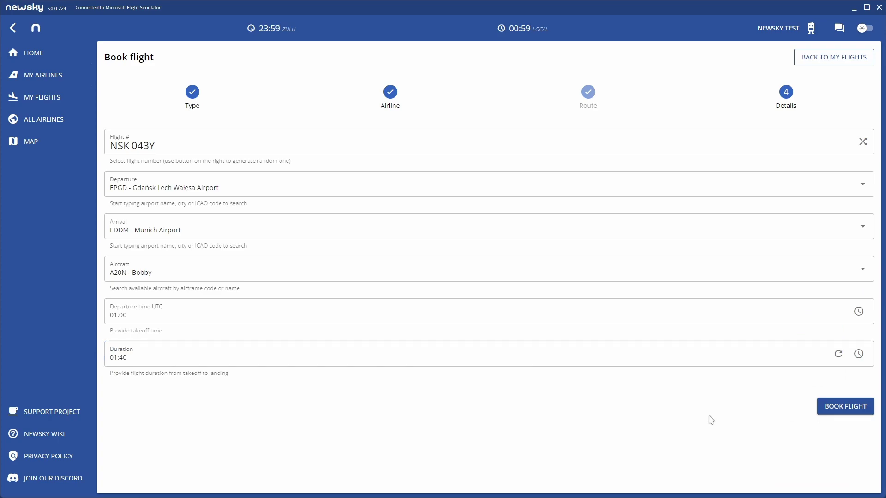
{"action": "left_click", "coordinate": [839, 355]}
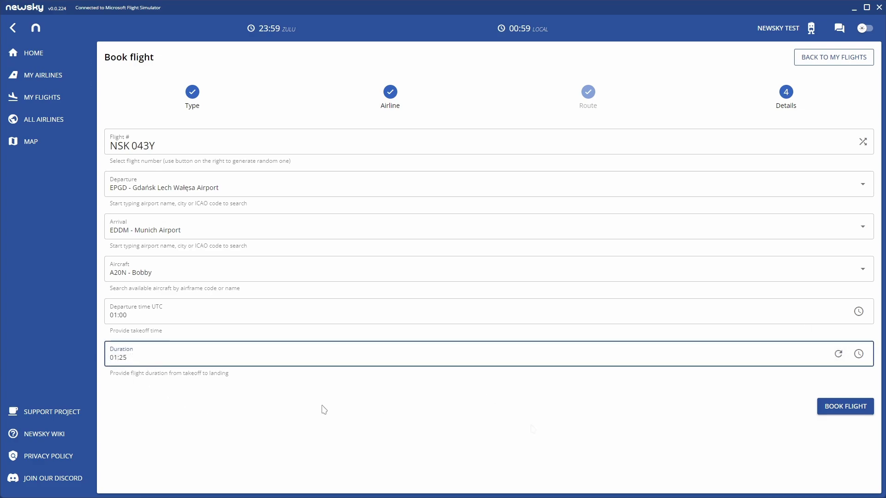
Confirm the booking of NSK 043Y from EPGD to EDDM on the Details step.
{"action": "left_click", "coordinate": [851, 412]}
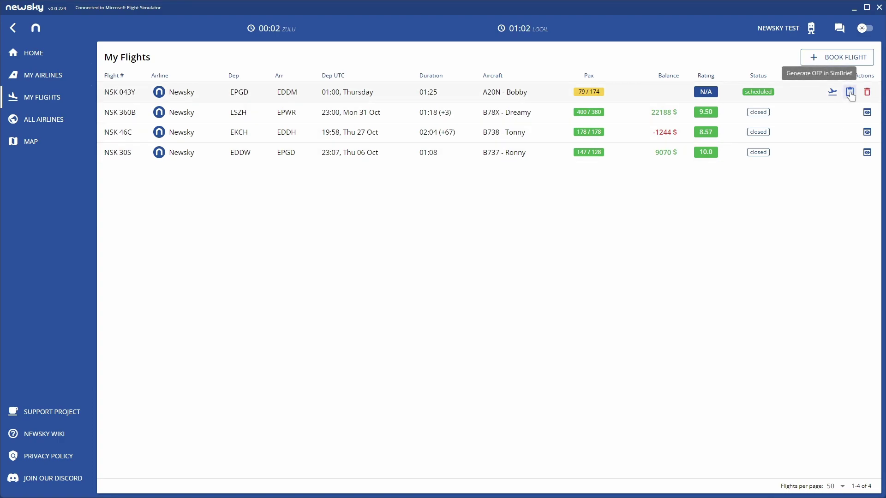
Generate and review the SimBrief OFP for NSK 043Y, then return to My Flights.
{"action": "left_click", "coordinate": [850, 93]}
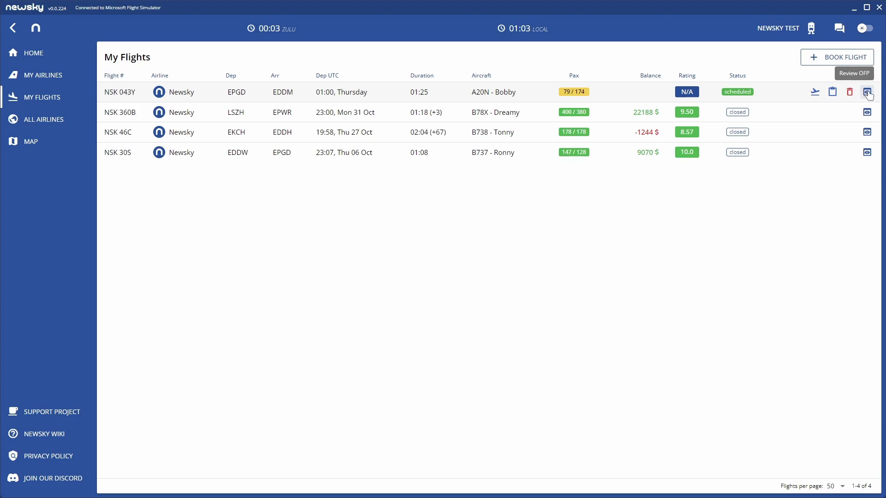
{"action": "left_click", "coordinate": [867, 93]}
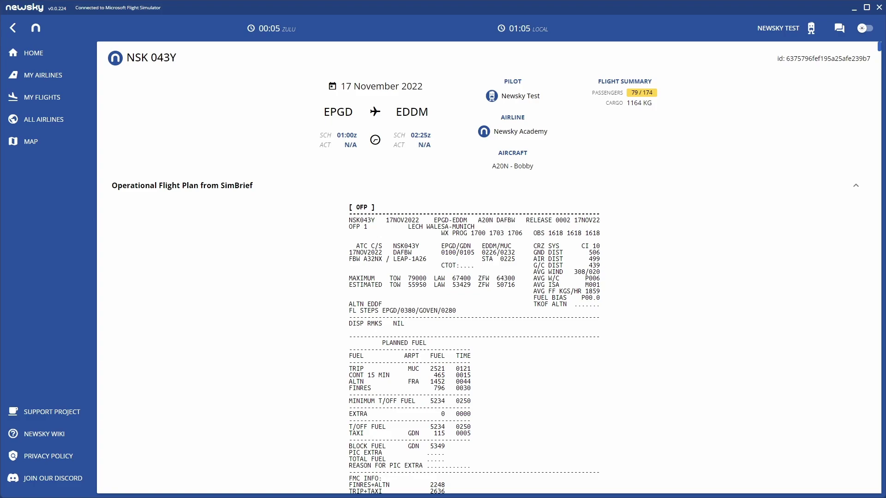
{"action": "key", "text": "alt+Left"}
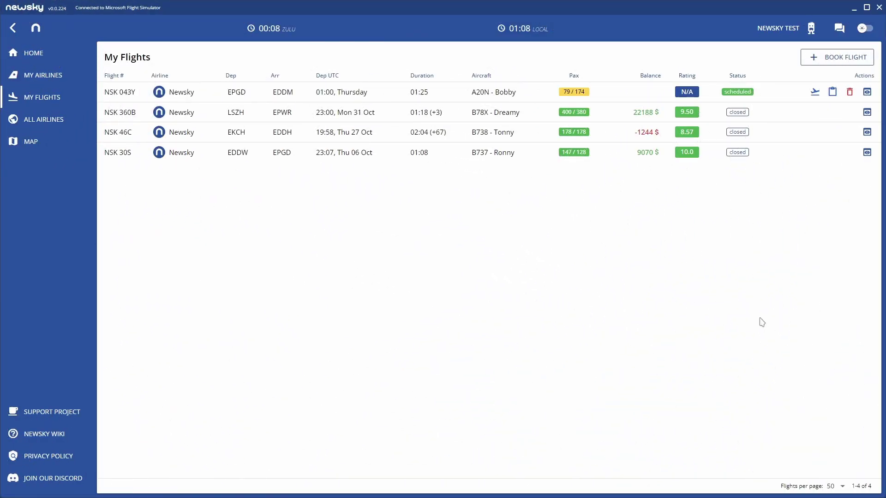
Start flight NSK 043Y and confirm the start.
{"action": "left_click", "coordinate": [815, 93]}
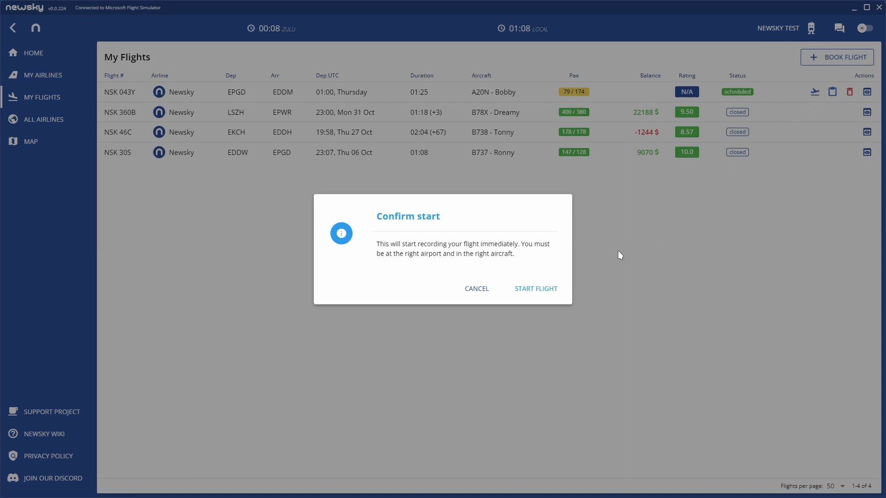
{"action": "left_click", "coordinate": [536, 290]}
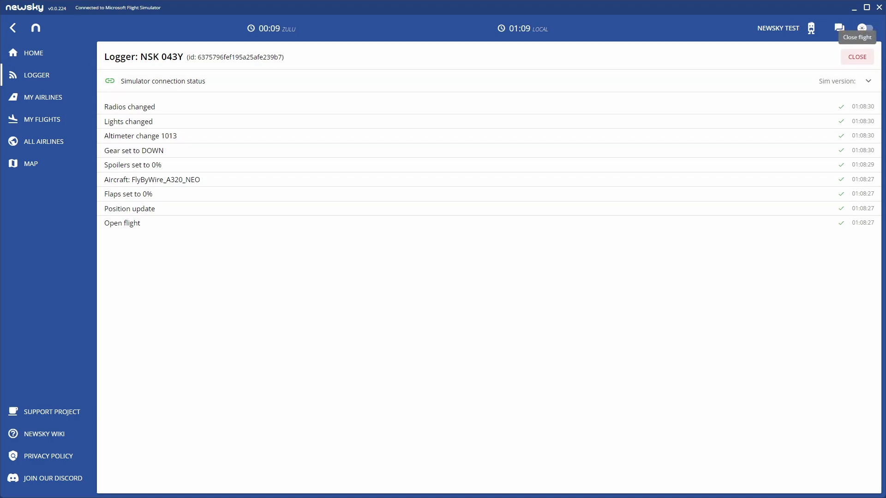
Close the NSK 043Y flight log and confirm with Close Flight.
{"action": "left_click", "coordinate": [857, 57]}
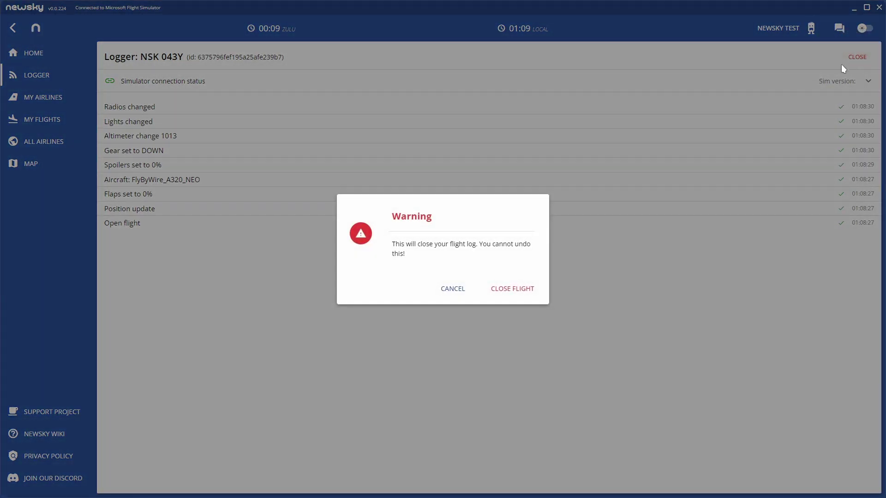
{"action": "left_click", "coordinate": [518, 290]}
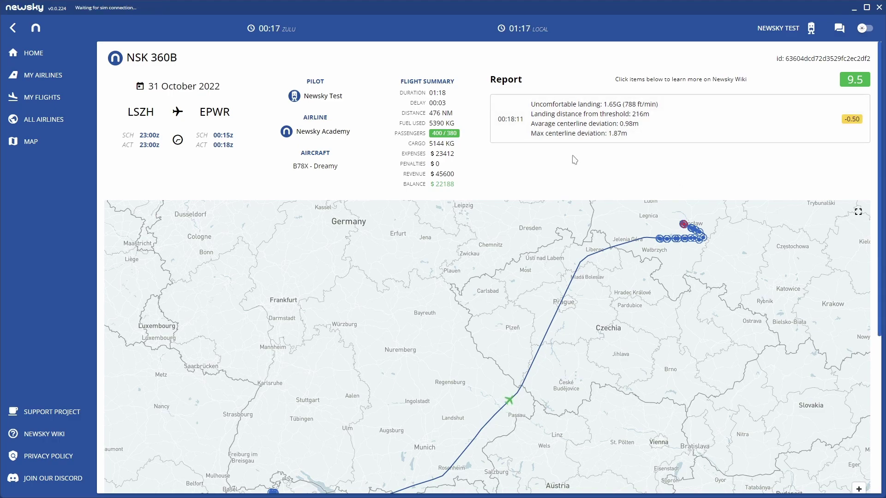
Add the VS, GS, IAS, Mach and FPS series to NSK 360B's flight chart.
{"action": "scroll", "coordinate": [573, 159], "scroll_direction": "down", "scroll_amount": 1}
{"action": "scroll", "coordinate": [573, 159], "scroll_direction": "down", "scroll_amount": 3}
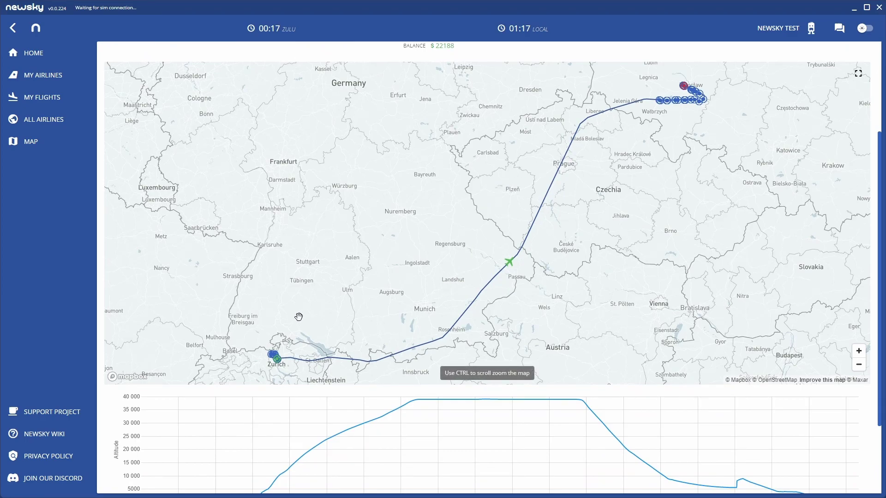
{"action": "scroll", "coordinate": [459, 324], "scroll_direction": "down", "scroll_amount": 2}
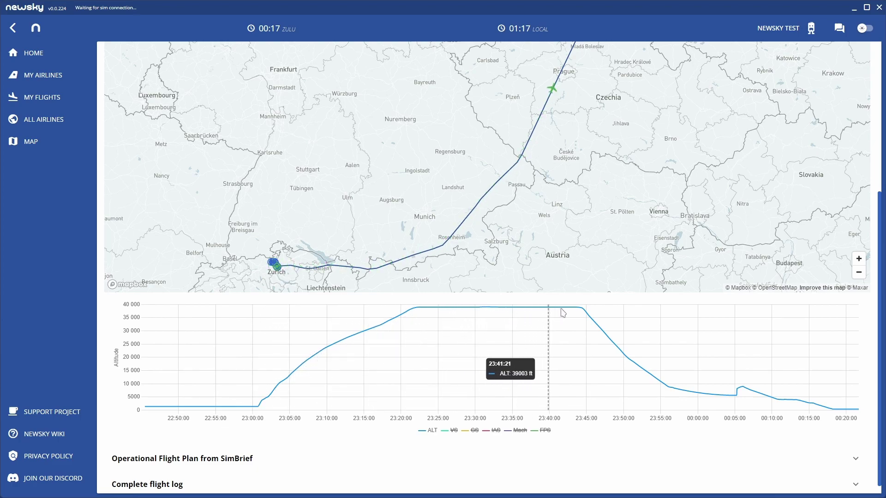
{"action": "left_click", "coordinate": [454, 430]}
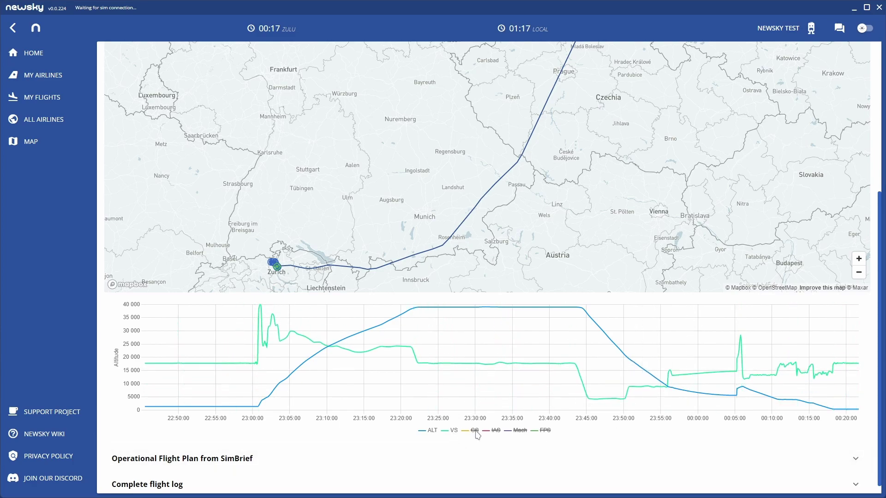
{"action": "left_click", "coordinate": [474, 430]}
{"action": "left_click", "coordinate": [495, 431]}
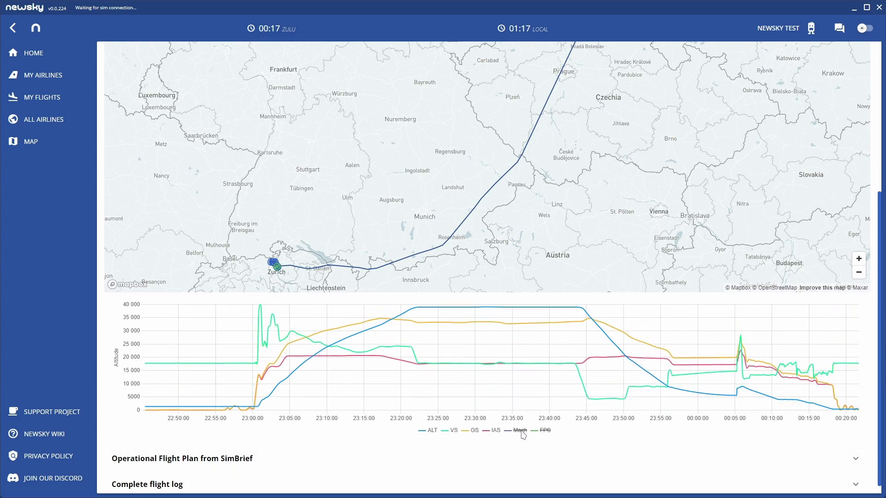
{"action": "left_click", "coordinate": [521, 432]}
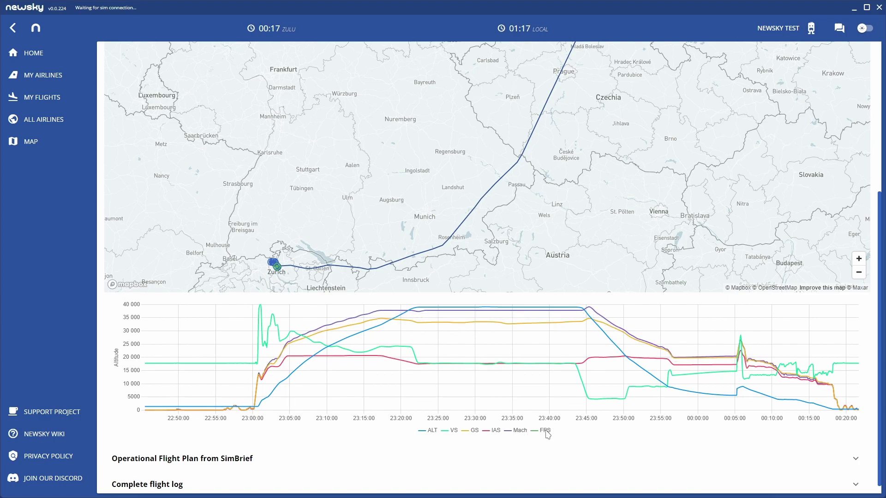
{"action": "left_click", "coordinate": [545, 431]}
Expand and collapse the SimBrief OFP, then expand the complete flight log.
{"action": "scroll", "coordinate": [324, 449], "scroll_direction": "down", "scroll_amount": 1}
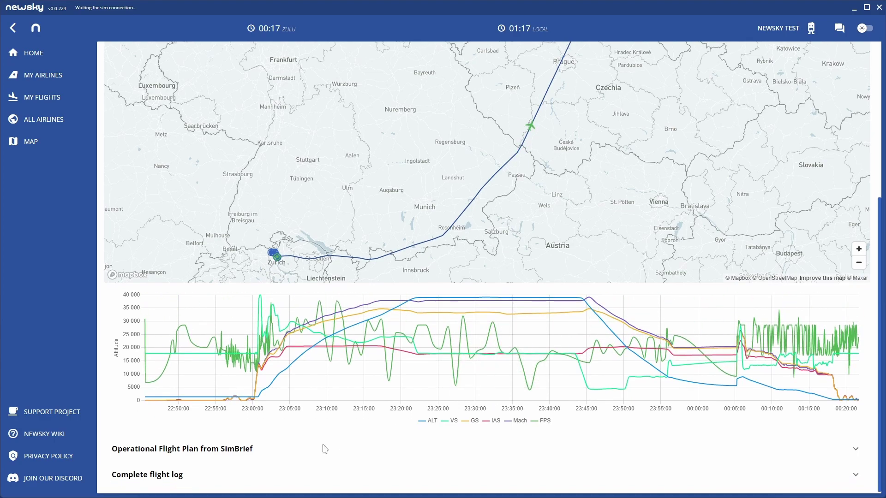
{"action": "left_click", "coordinate": [257, 450]}
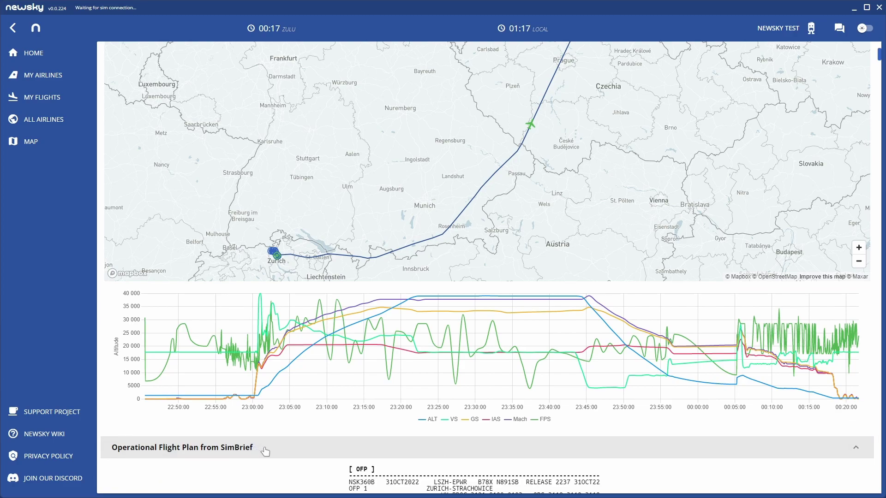
{"action": "scroll", "coordinate": [311, 418], "scroll_direction": "down", "scroll_amount": 5}
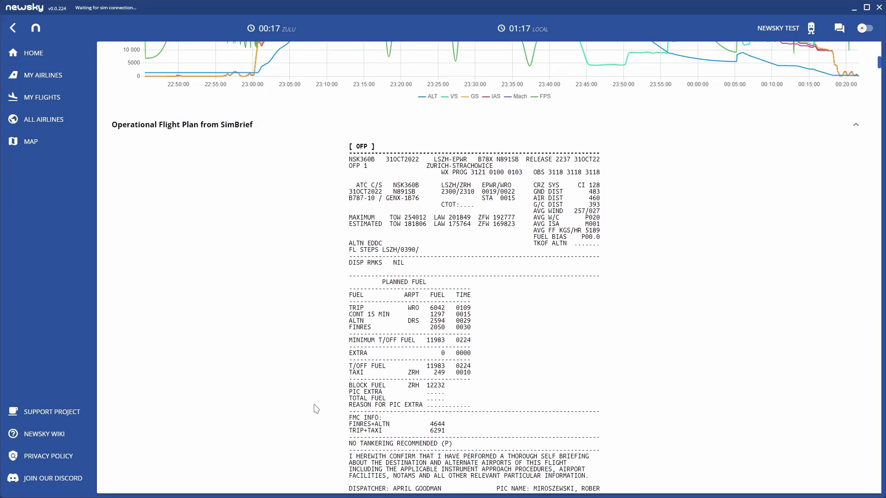
{"action": "left_click", "coordinate": [392, 125]}
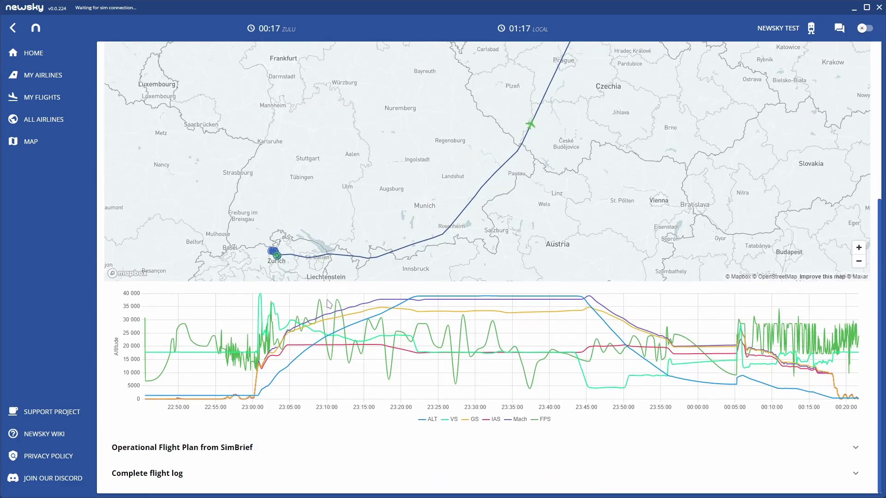
{"action": "left_click", "coordinate": [199, 470]}
{"action": "scroll", "coordinate": [268, 369], "scroll_direction": "down", "scroll_amount": 5}
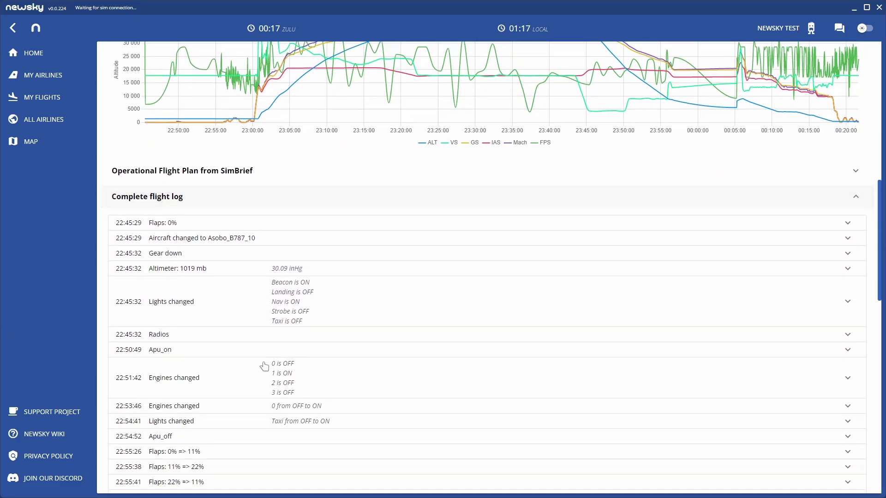
{"action": "scroll", "coordinate": [250, 171], "scroll_direction": "down", "scroll_amount": 20}
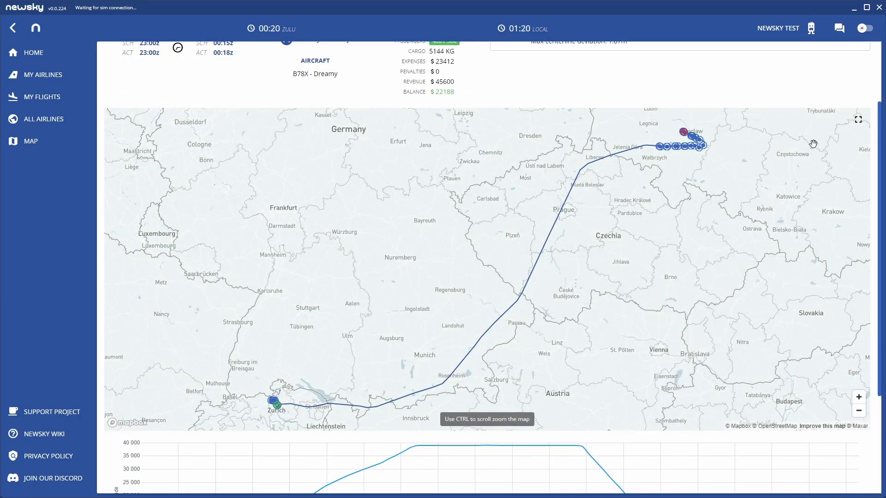
Show NSK 360B's route map full-screen and zoom in on the track near Wrocław Airport.
{"action": "left_click", "coordinate": [859, 122]}
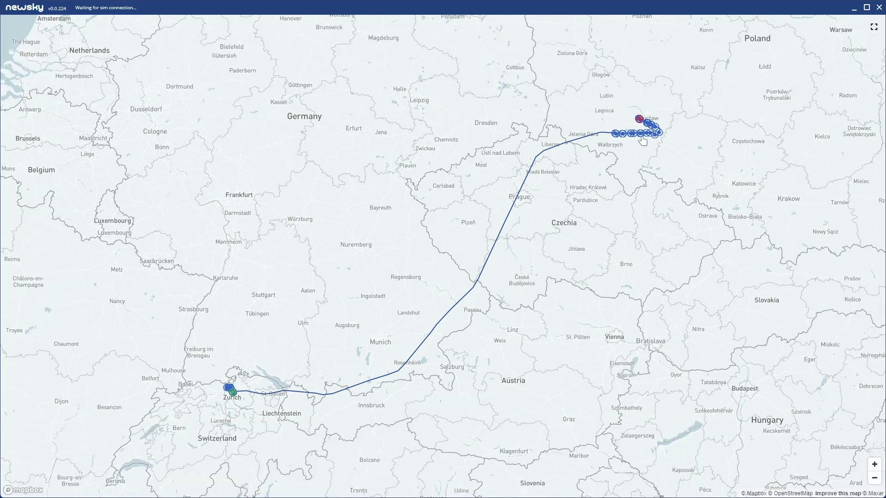
{"action": "scroll", "coordinate": [643, 139], "scroll_direction": "up", "scroll_amount": 5}
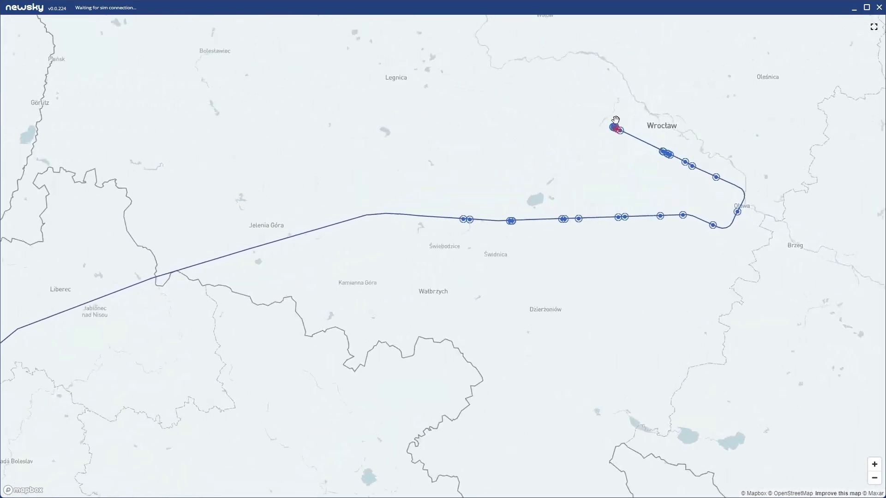
{"action": "scroll", "coordinate": [615, 120], "scroll_direction": "up", "scroll_amount": 10}
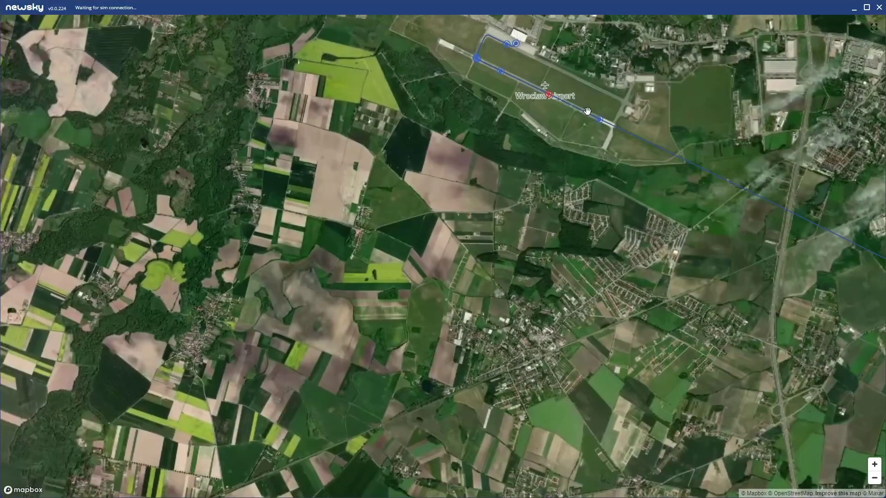
{"action": "scroll", "coordinate": [587, 112], "scroll_direction": "up", "scroll_amount": 8}
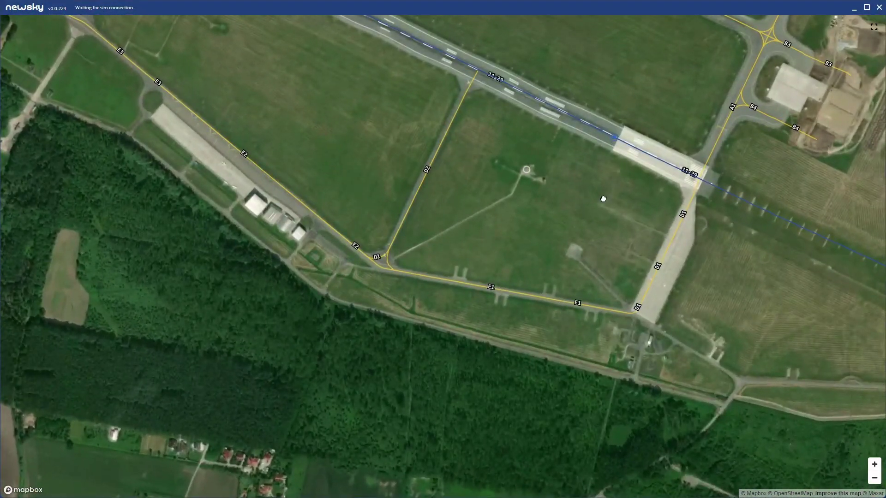
{"action": "scroll", "coordinate": [599, 203], "scroll_direction": "down", "scroll_amount": 8}
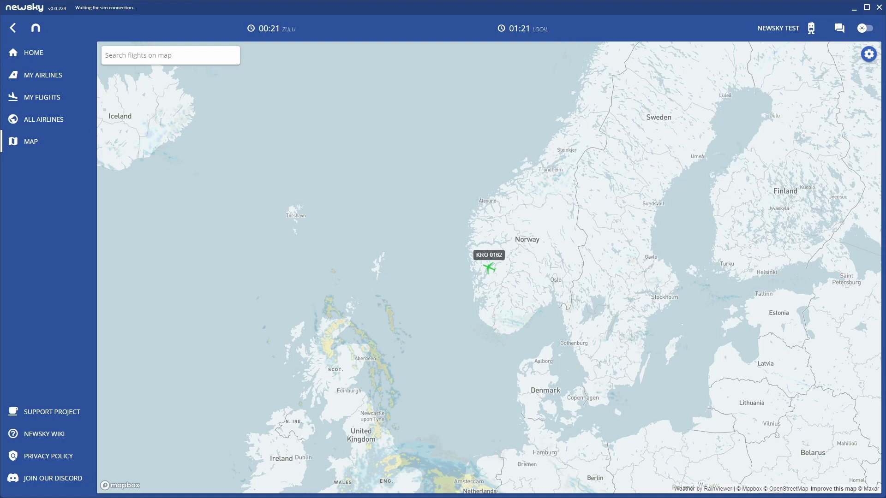
{"action": "left_click", "coordinate": [490, 274]}
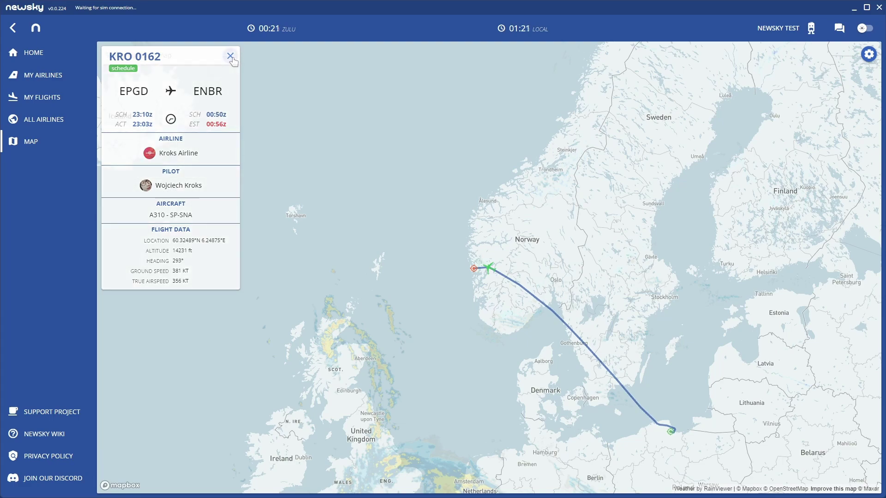
{"action": "left_click", "coordinate": [230, 56]}
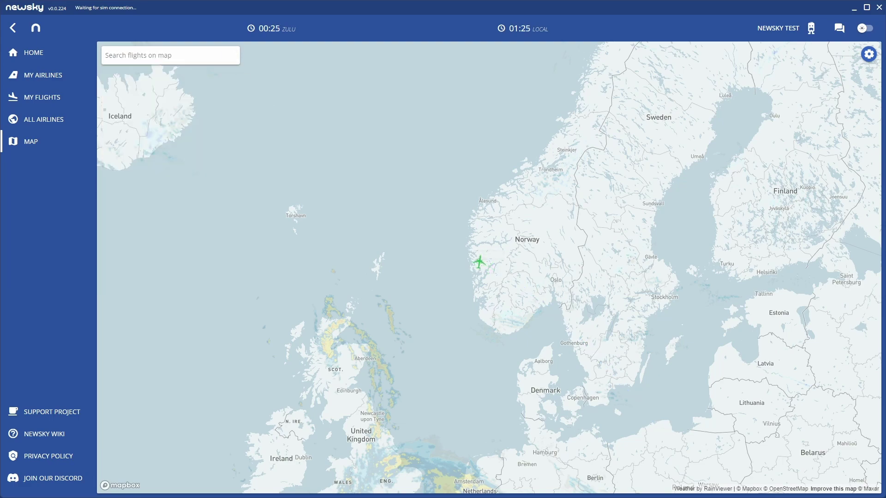